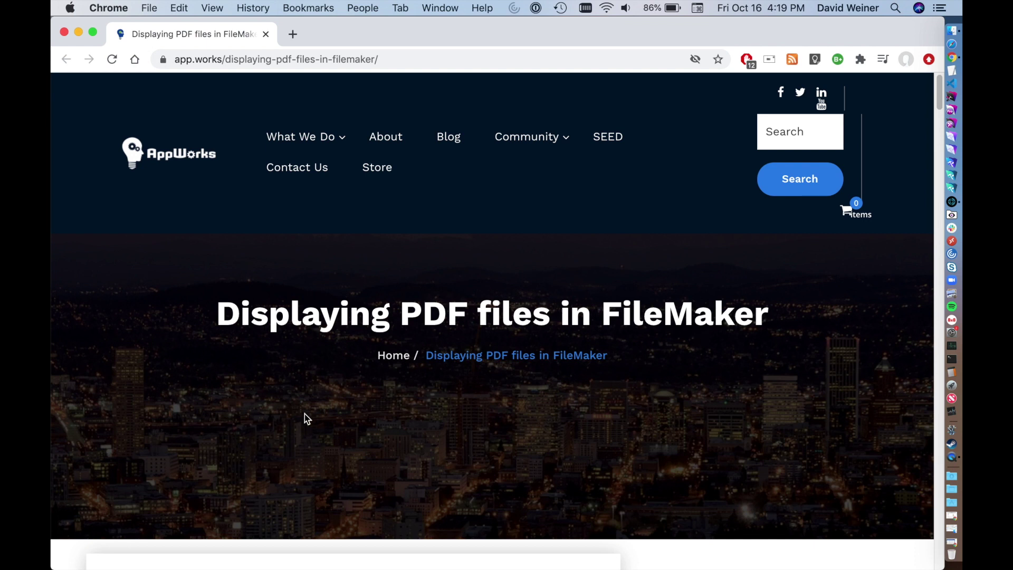
# Select the page address in the browser, then dismiss the selection
pyautogui.scroll(-3, 305, 415)
pyautogui.doubleClick(196, 59)
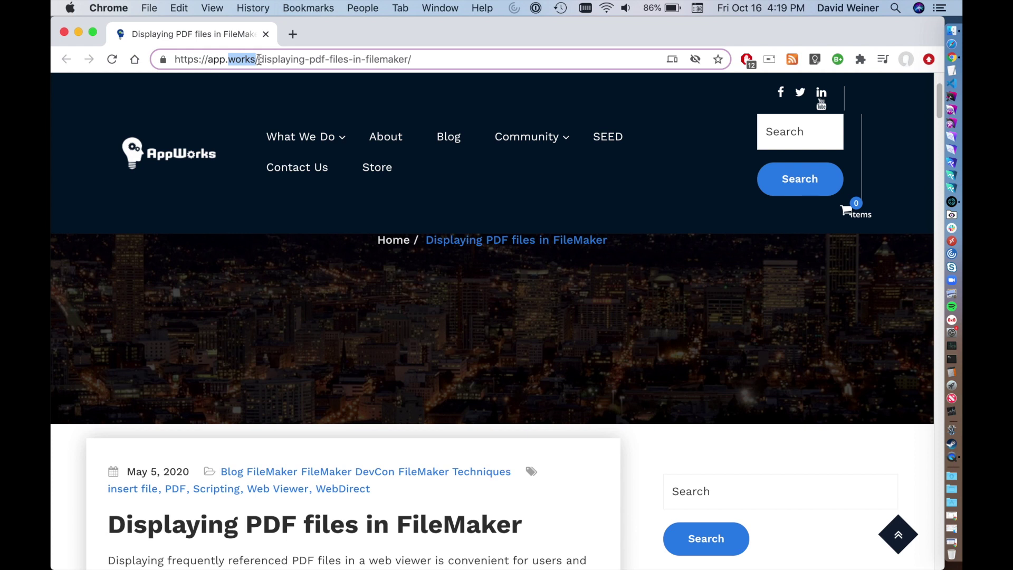
pyautogui.moveTo(434, 63); pyautogui.dragTo(177, 59)
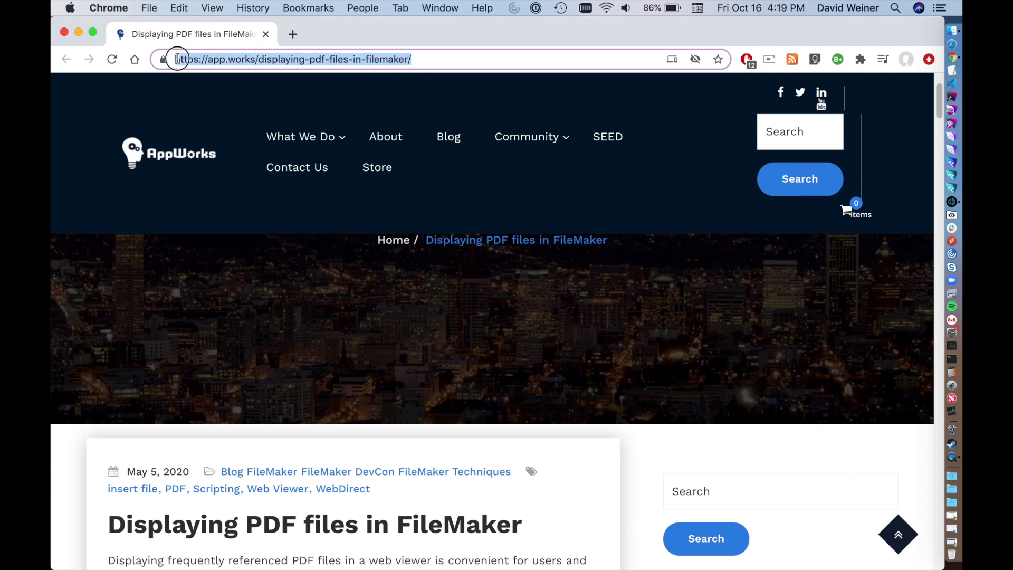
pyautogui.click(202, 327)
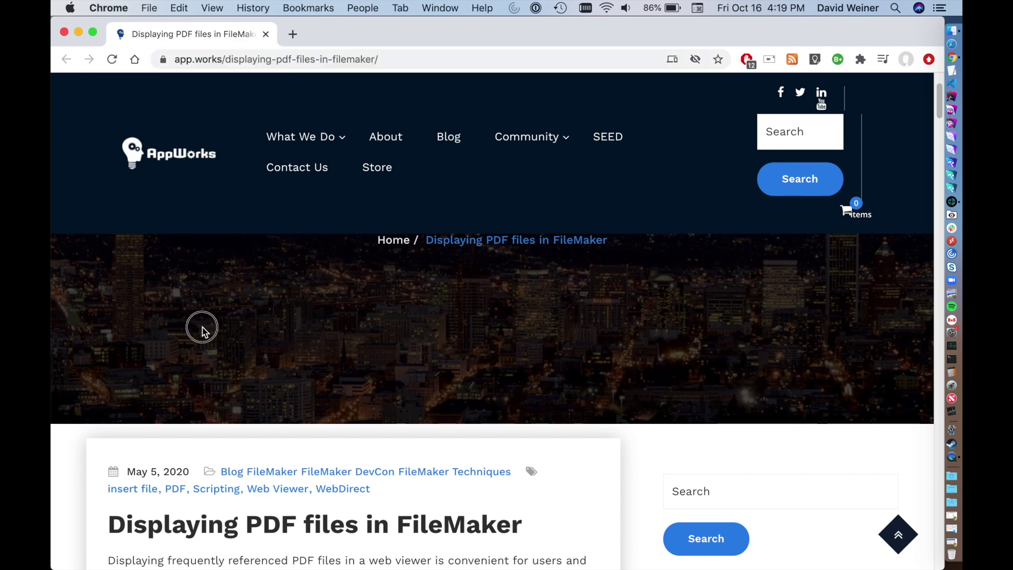
pyautogui.scroll(3, 205, 333)
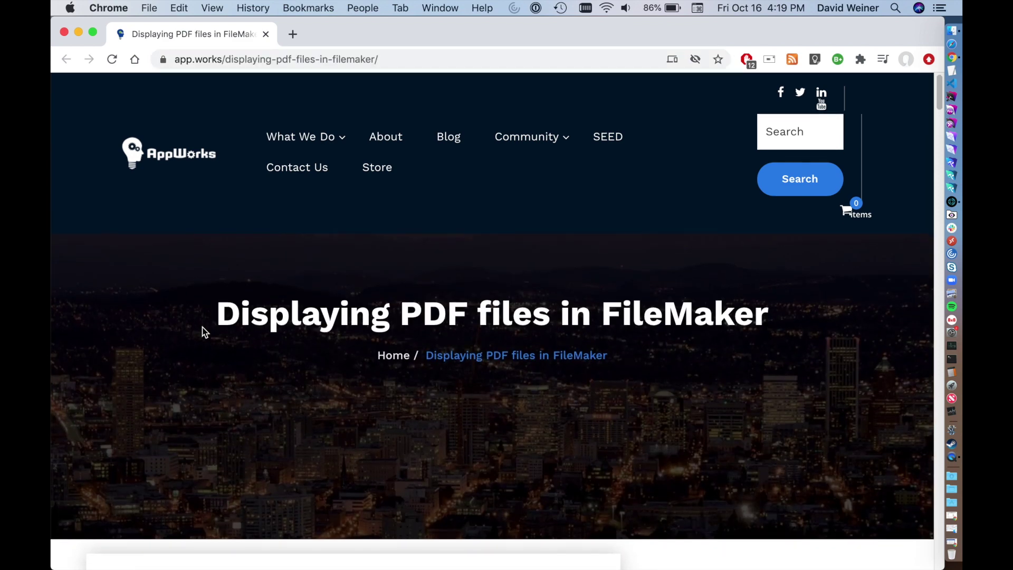
# Switch to FileMaker and open the REALD Template's details from the student's Documents tab
pyautogui.press('super+Tab')
pyautogui.press('super+Tab')
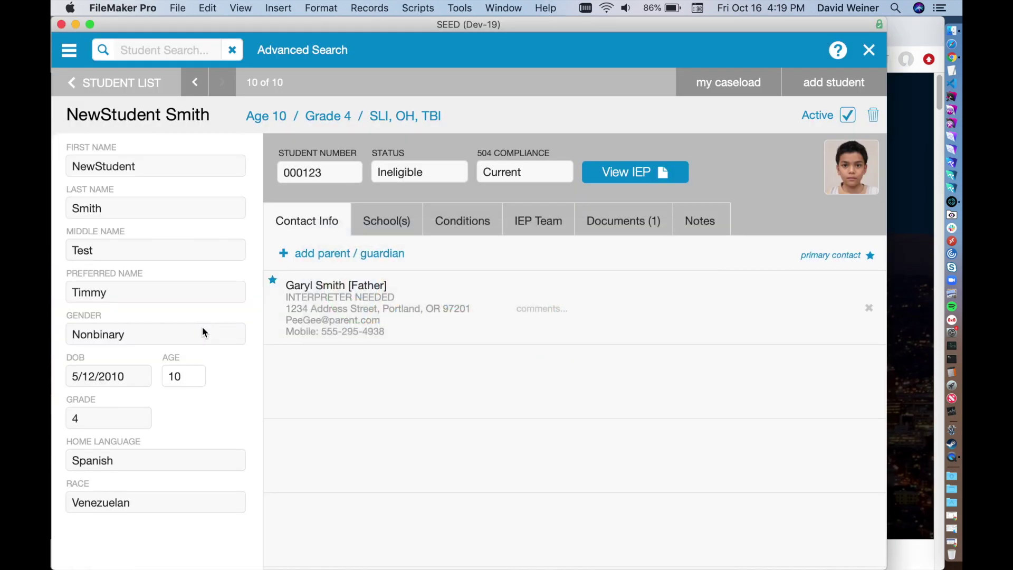
pyautogui.click(637, 227)
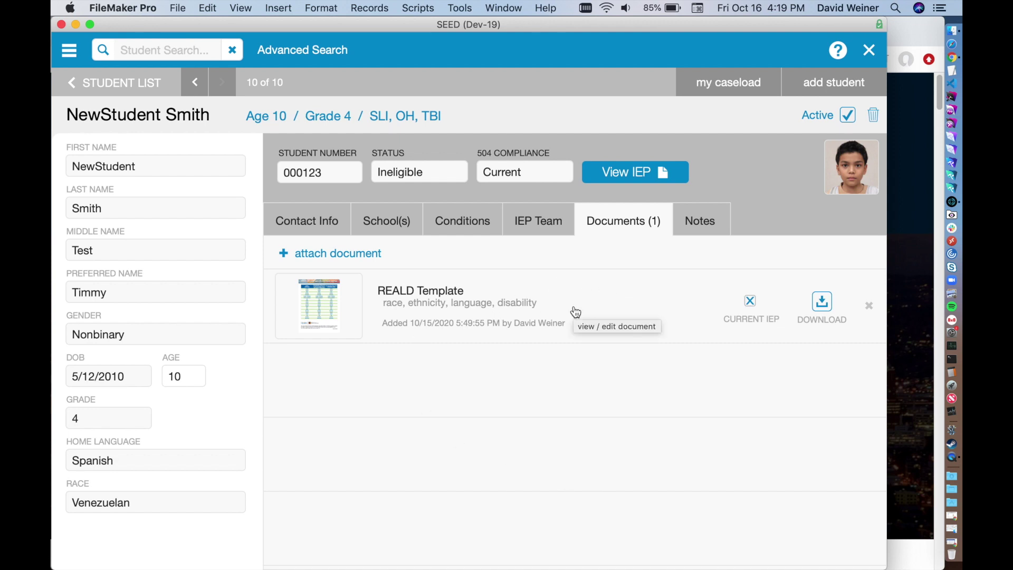
pyautogui.click(333, 312)
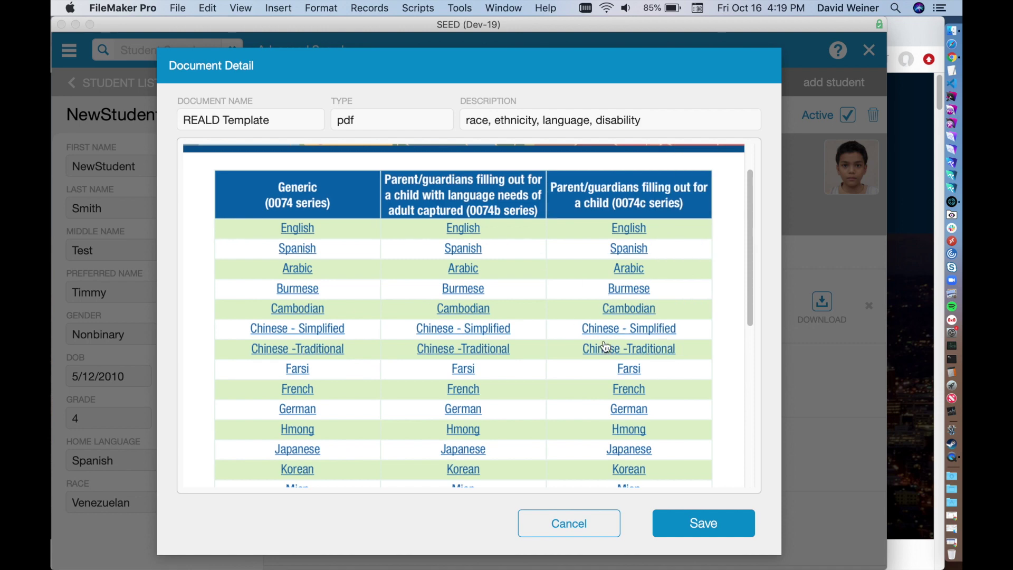
# Scroll through the REALD Template PDF and follow its English form link
pyautogui.scroll(-5, 683, 400)
pyautogui.scroll(-3, 685, 400)
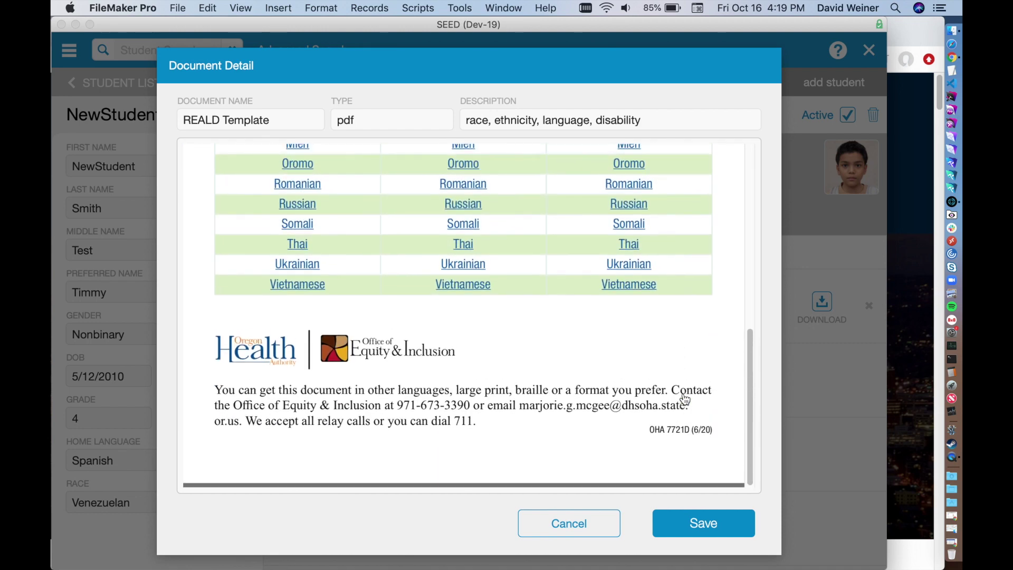
pyautogui.scroll(10, 685, 400)
pyautogui.scroll(2, 684, 400)
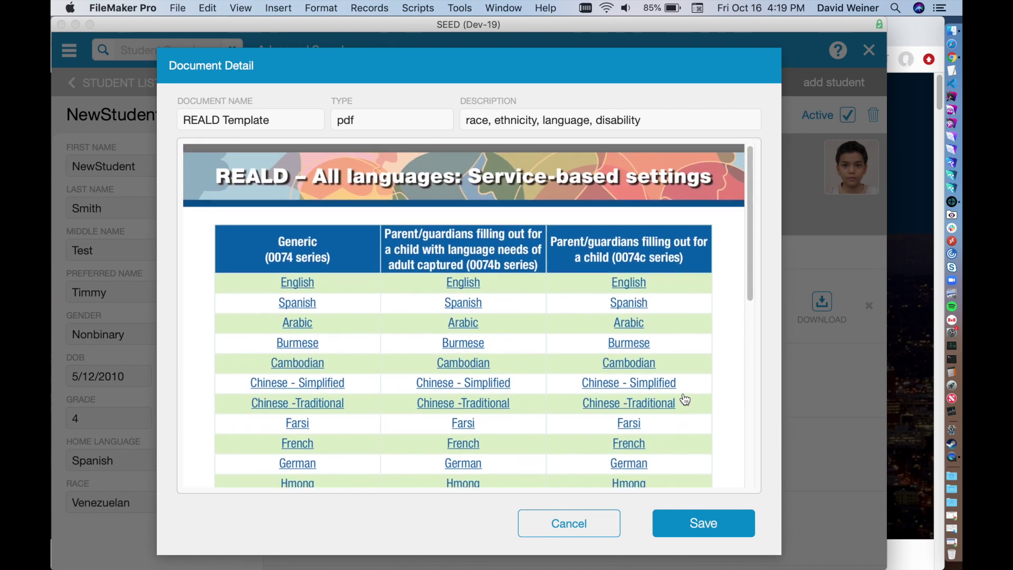
pyautogui.click(305, 279)
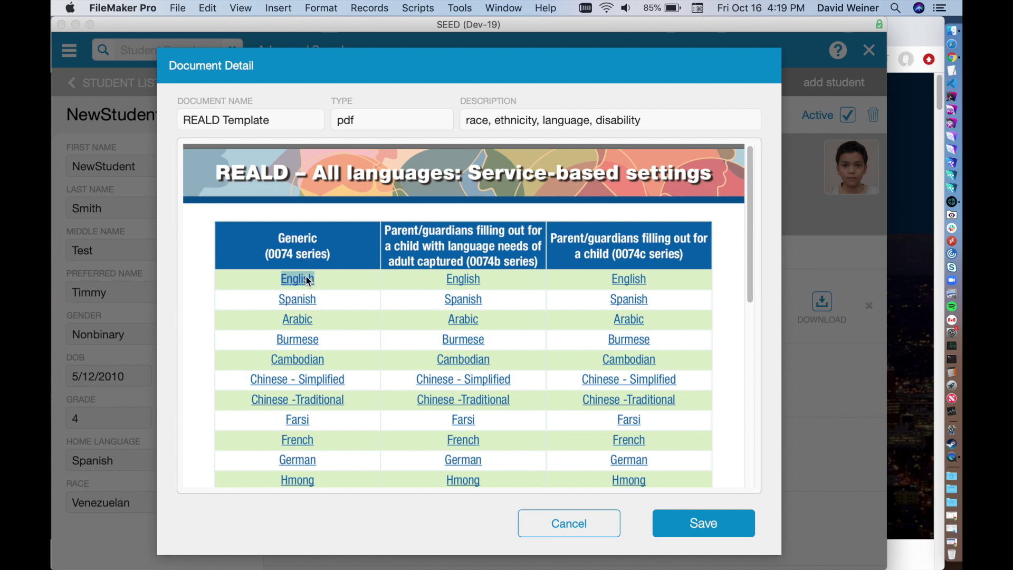
pyautogui.scroll(-15, 305, 275)
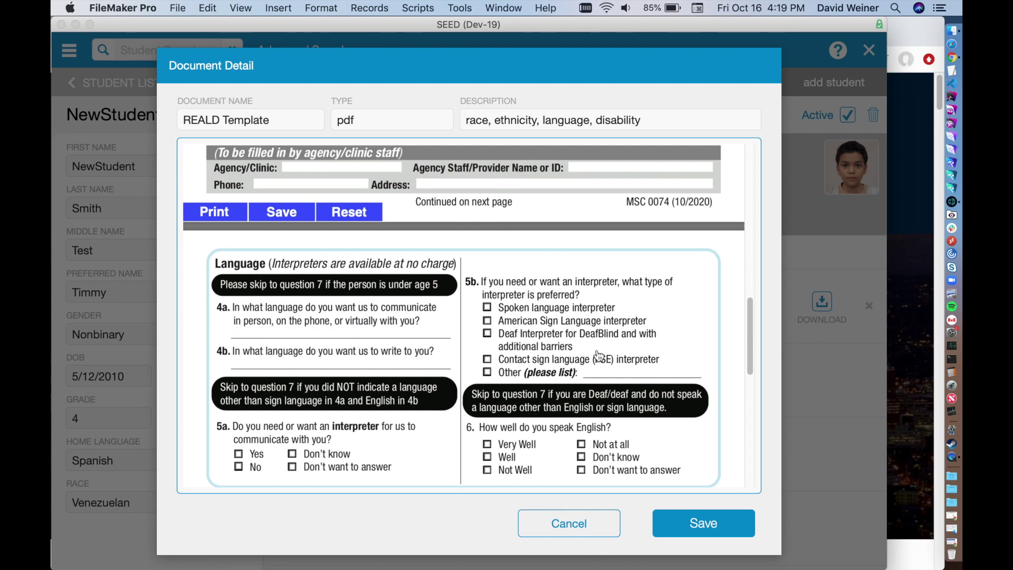
pyautogui.scroll(15, 591, 391)
# Cancel the REALD Template details and open the Sample IEP document instead
pyautogui.click(590, 526)
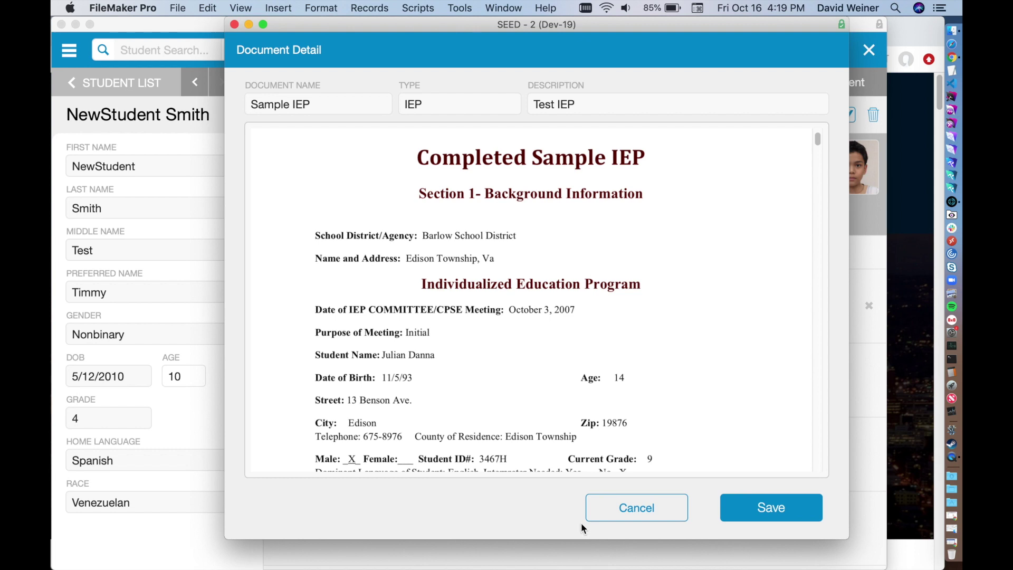
pyautogui.click(452, 520)
# In Layout mode, set the Document container's Optimize for option to Images (JPEG, PNG, BMP)
pyautogui.press('super+l')
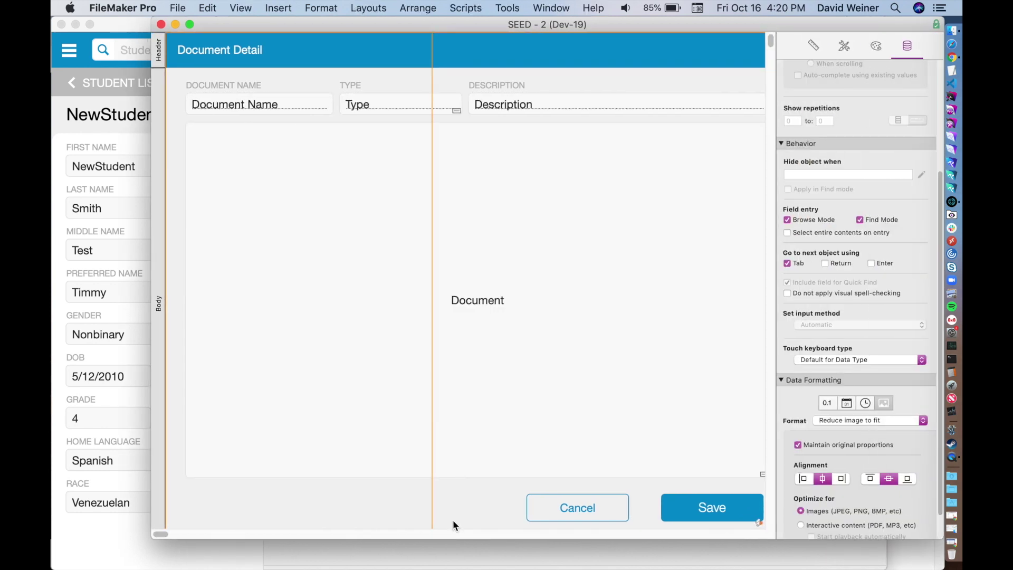
pyautogui.moveTo(670, 26); pyautogui.dragTo(582, 26)
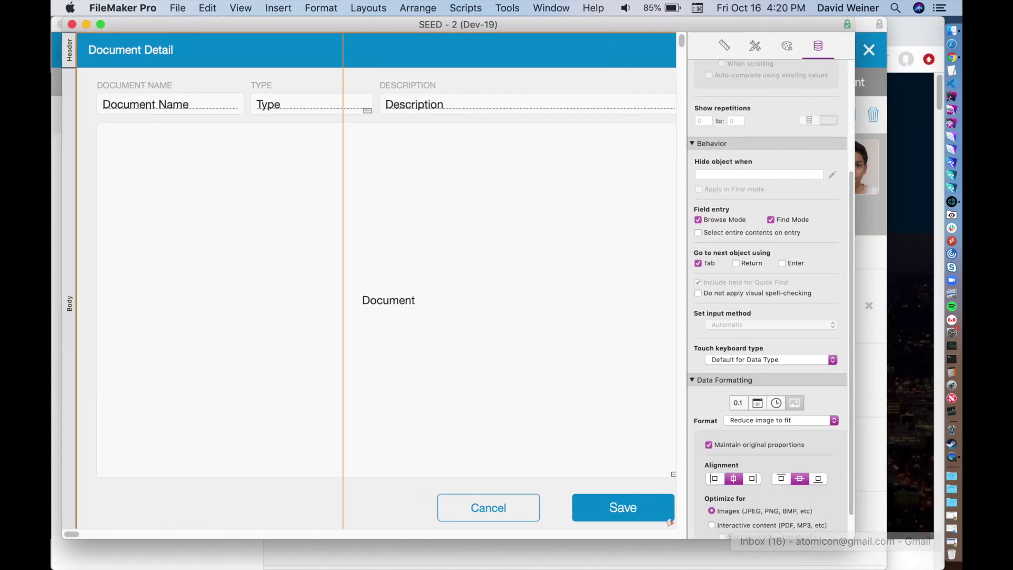
pyautogui.moveTo(853, 538); pyautogui.dragTo(926, 552)
pyautogui.click(221, 273)
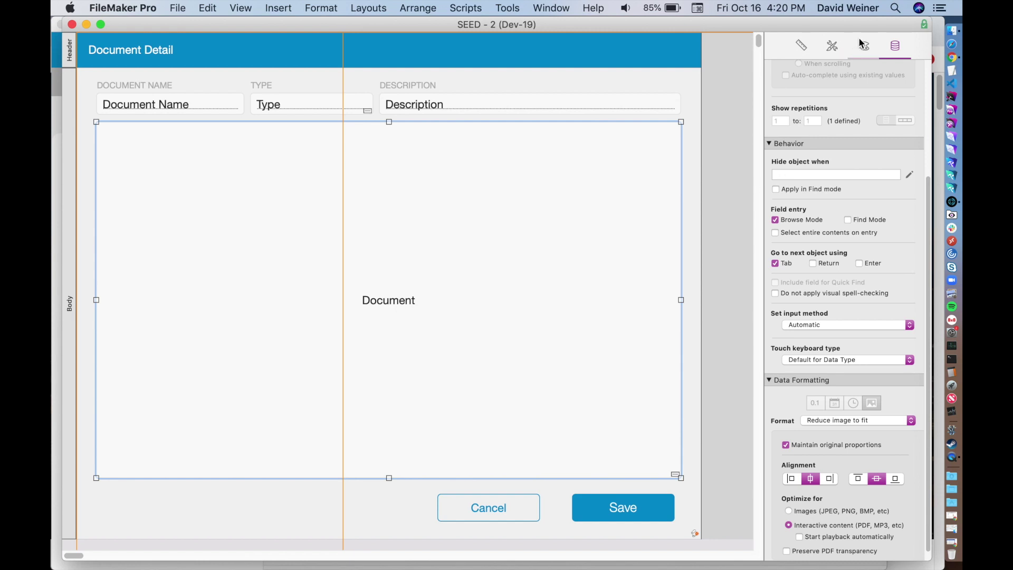
pyautogui.scroll(5, 870, 194)
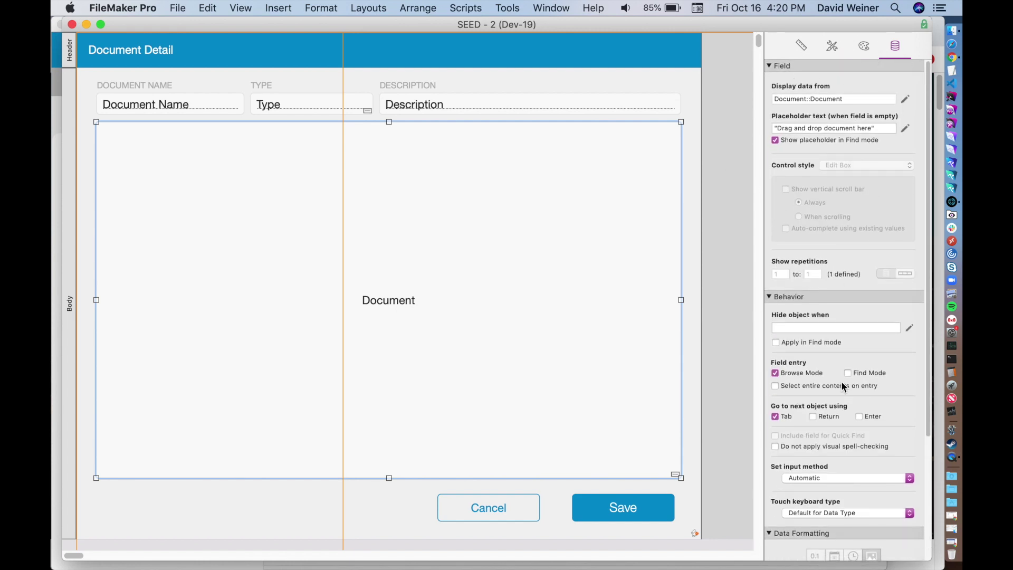
pyautogui.scroll(-5, 840, 380)
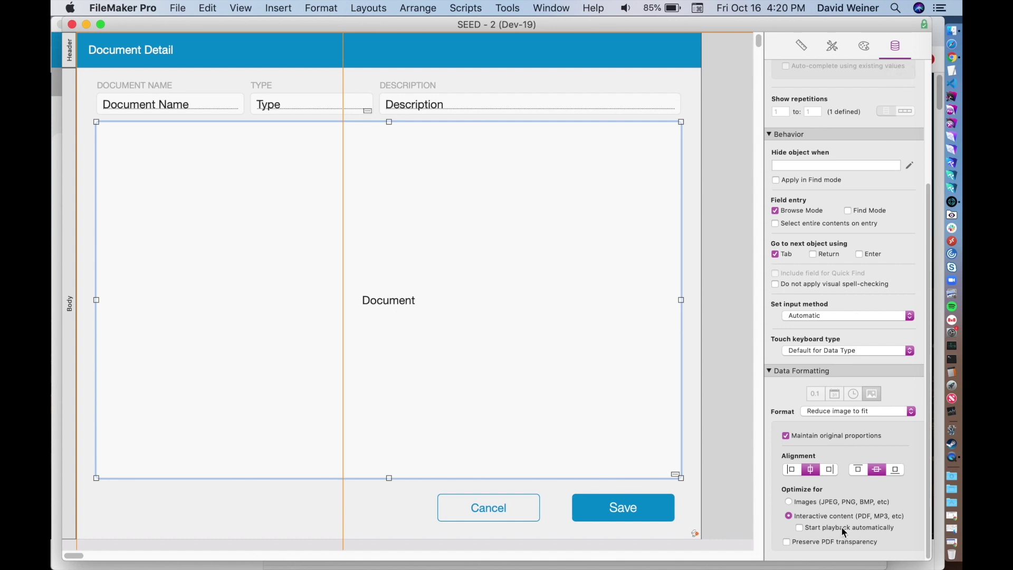
pyautogui.click(808, 502)
pyautogui.click(281, 513)
# In Browse mode, step through document records with Ctrl+Down/Up to the Standard OR IEP entry
pyautogui.press('super+b')
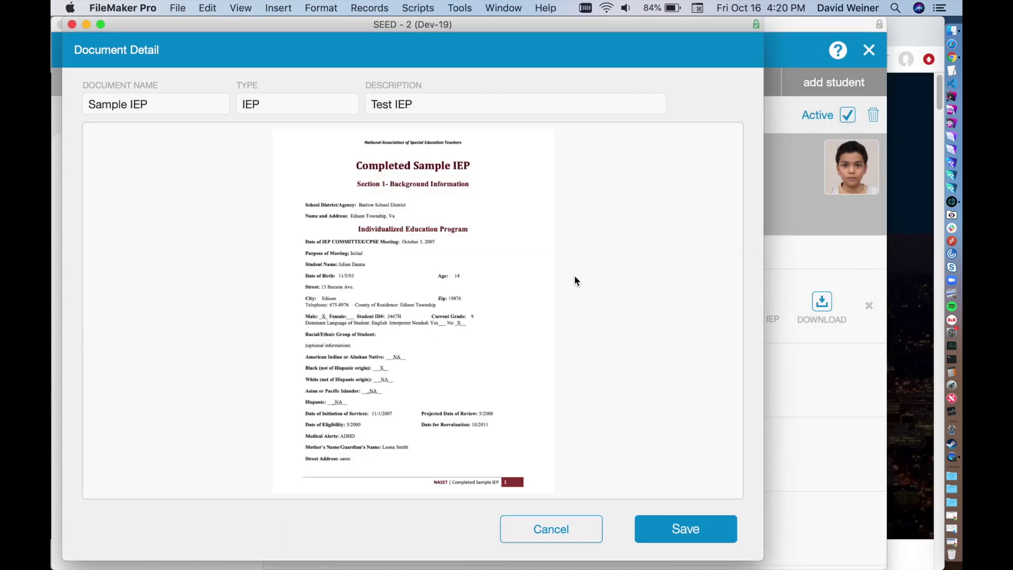
pyautogui.click(479, 296)
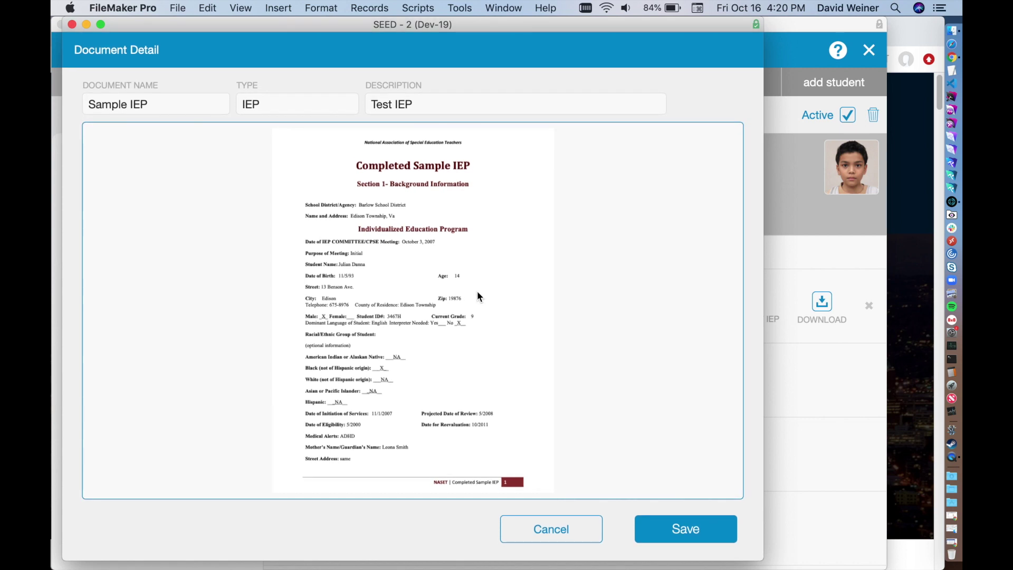
pyautogui.hotkey('ctrl', 'Down')
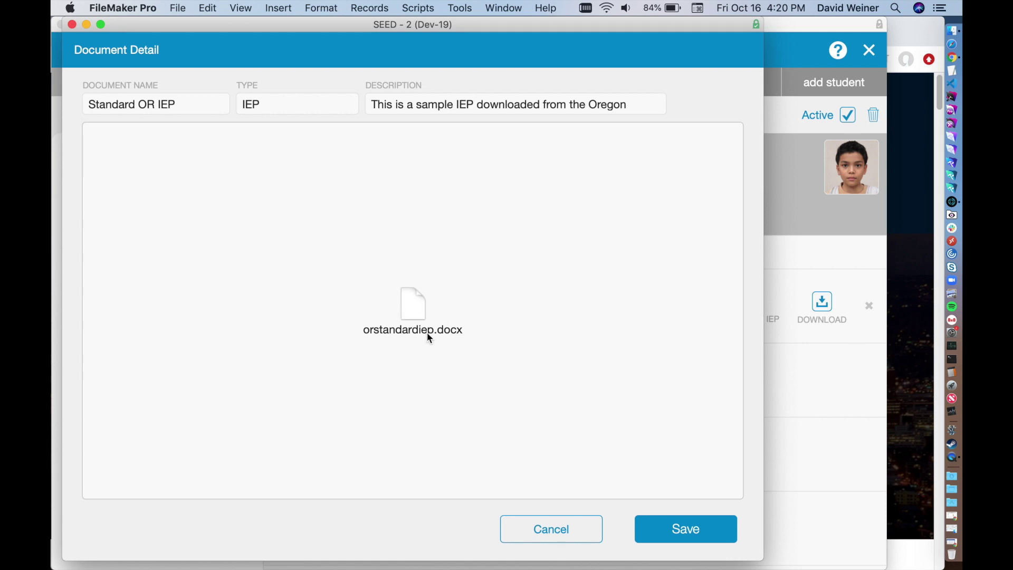
pyautogui.hotkey('ctrl', 'Down')
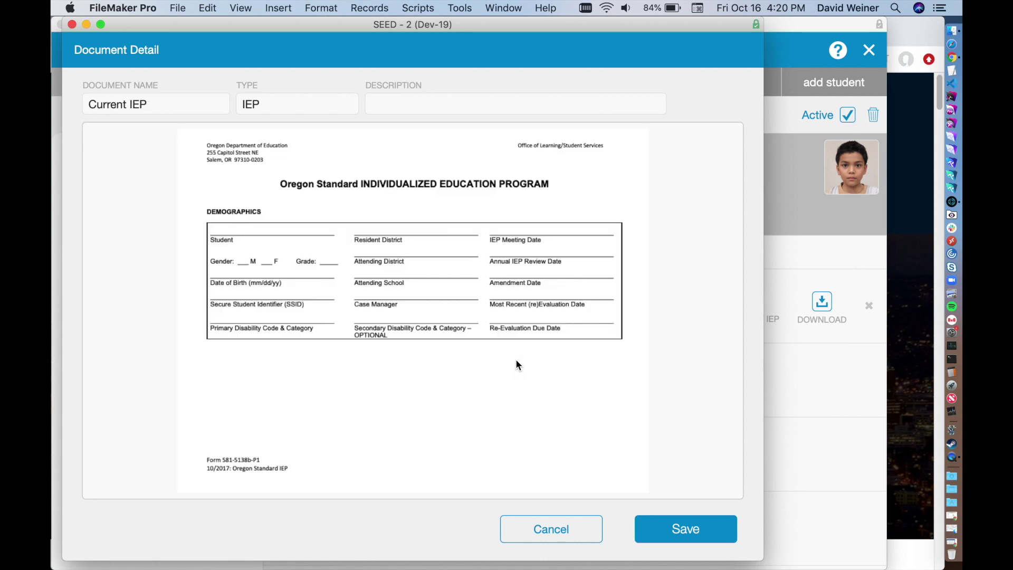
pyautogui.click(516, 363)
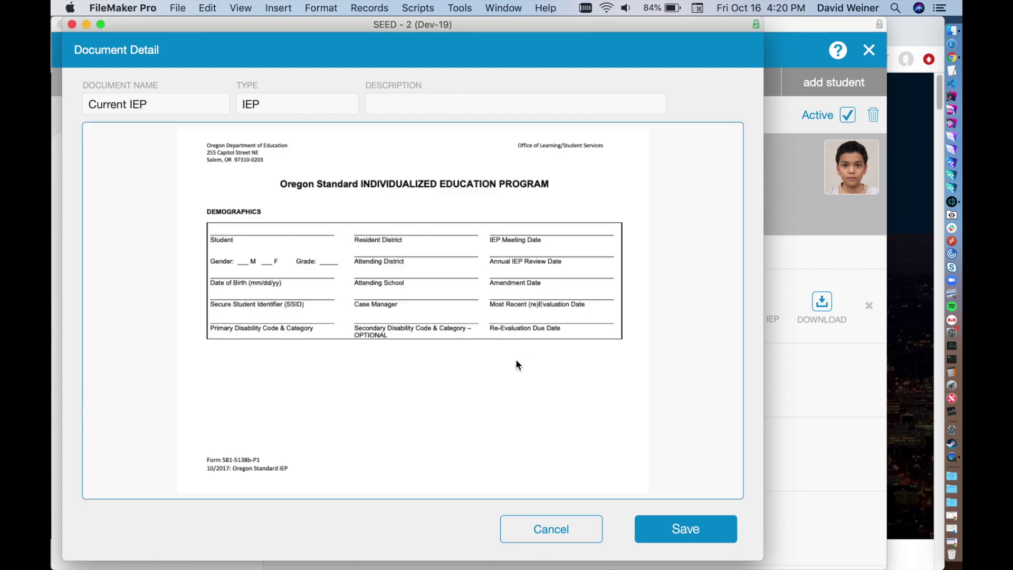
pyautogui.hotkey('ctrl', 'Down')
pyautogui.hotkey('ctrl', 'Down')
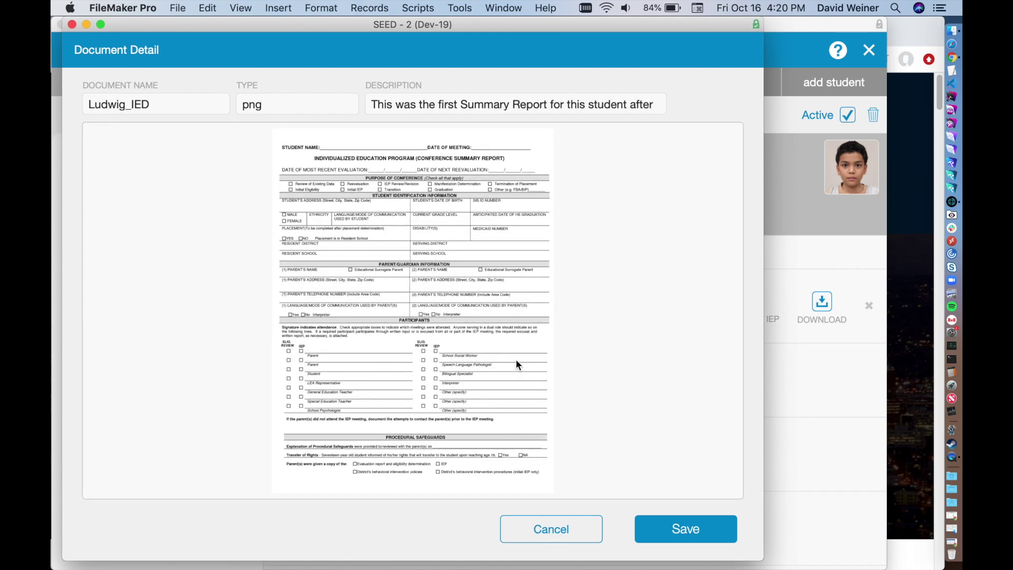
pyautogui.hotkey('ctrl', 'Down')
pyautogui.hotkey('ctrl', 'Down')
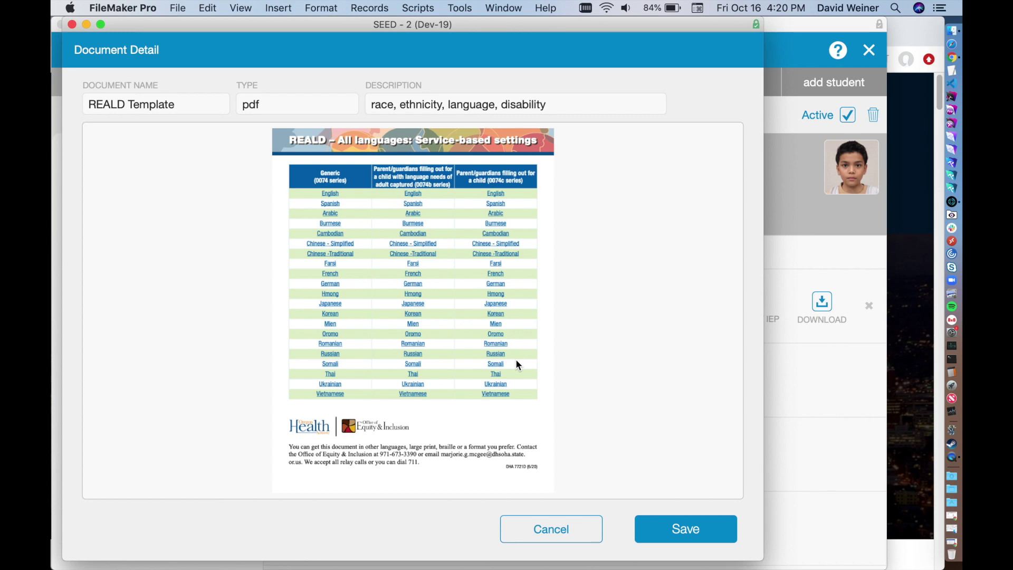
pyautogui.hotkey('ctrl', 'Up')
pyautogui.hotkey('ctrl', 'Up')
pyautogui.hotkey('ctrl', 'Up')
pyautogui.hotkey('ctrl', 'Up')
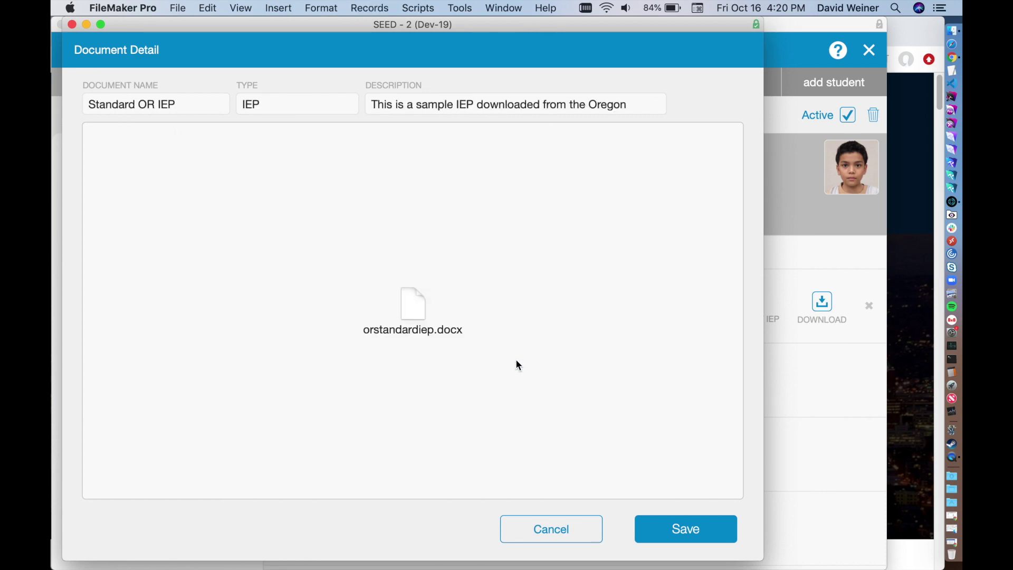
pyautogui.press('super+l')
# Set the Document container's Optimize for back to Interactive content and return to Browse mode
pyautogui.click(570, 342)
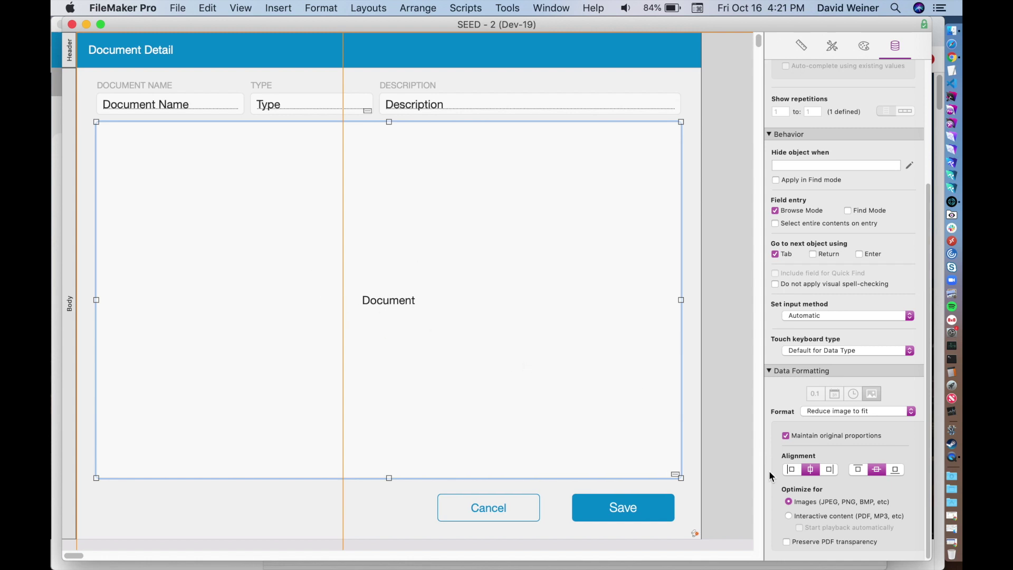
pyautogui.click(803, 514)
pyautogui.press('super+b')
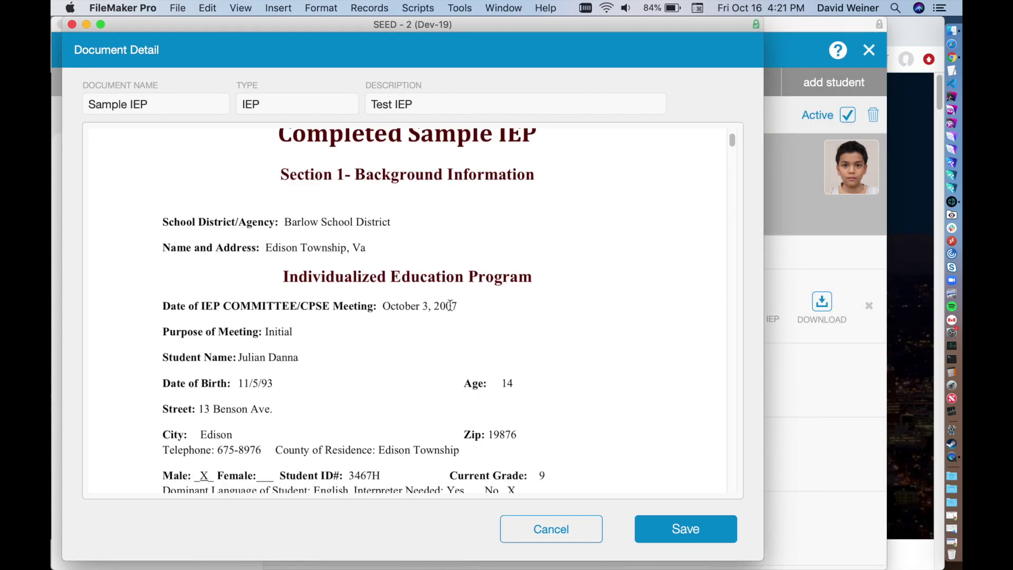
# Scroll through the Sample IEP PDF pages and select a block of its text
pyautogui.scroll(-5, 334, 338)
pyautogui.scroll(-10, 333, 338)
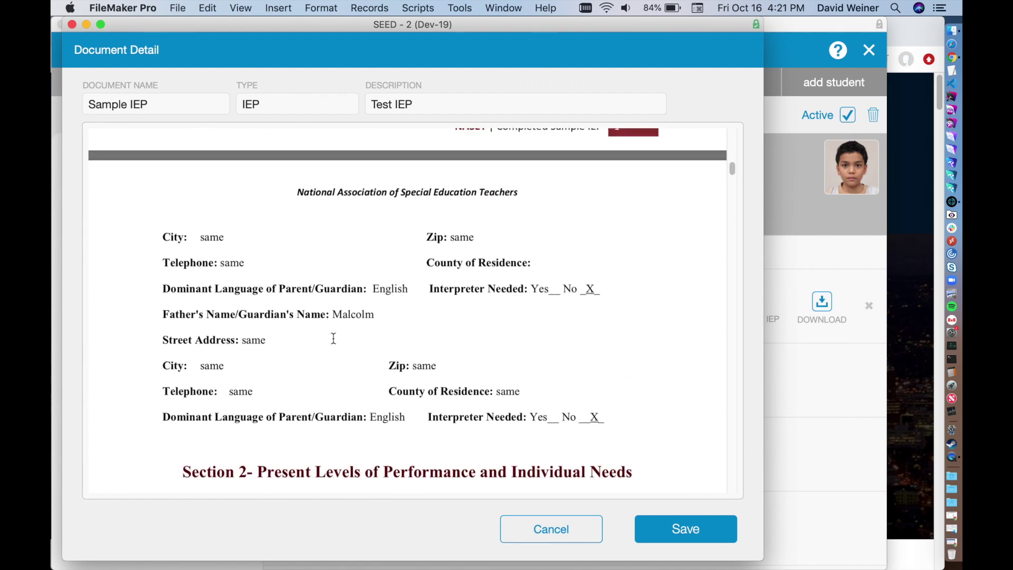
pyautogui.moveTo(306, 378); pyautogui.dragTo(583, 420)
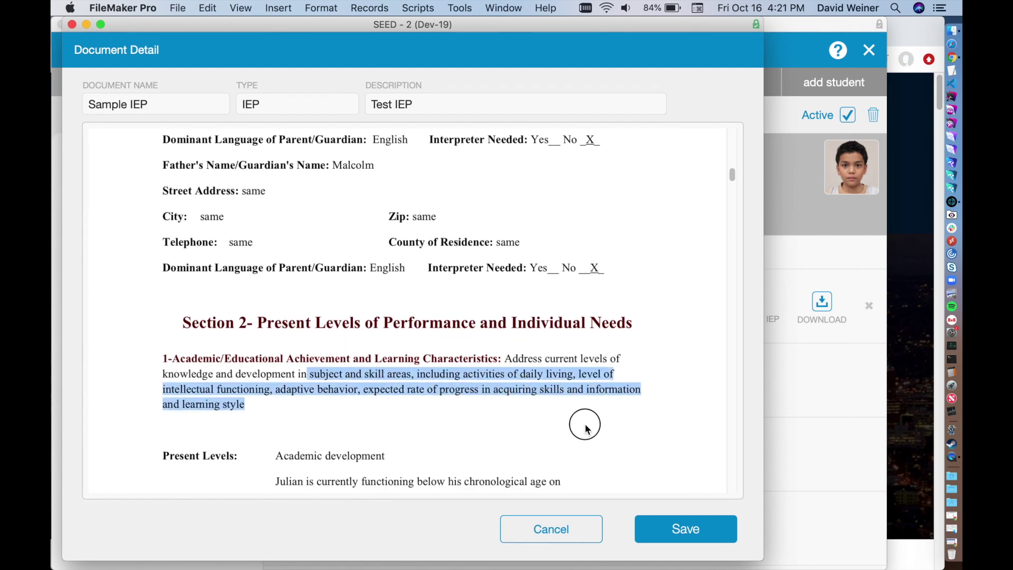
pyautogui.scroll(-10, 583, 425)
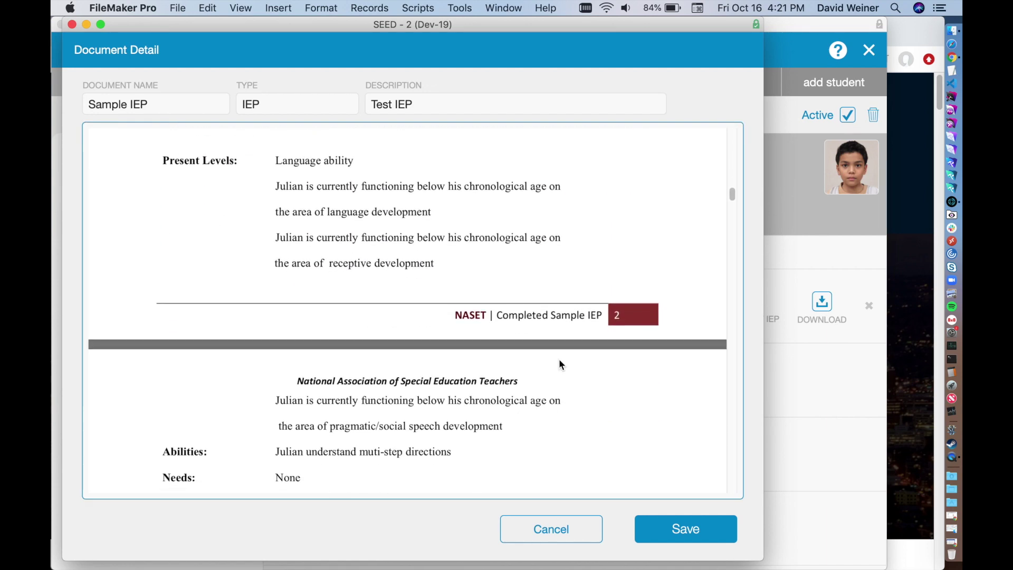
pyautogui.scroll(-10, 559, 361)
pyautogui.scroll(-15, 560, 362)
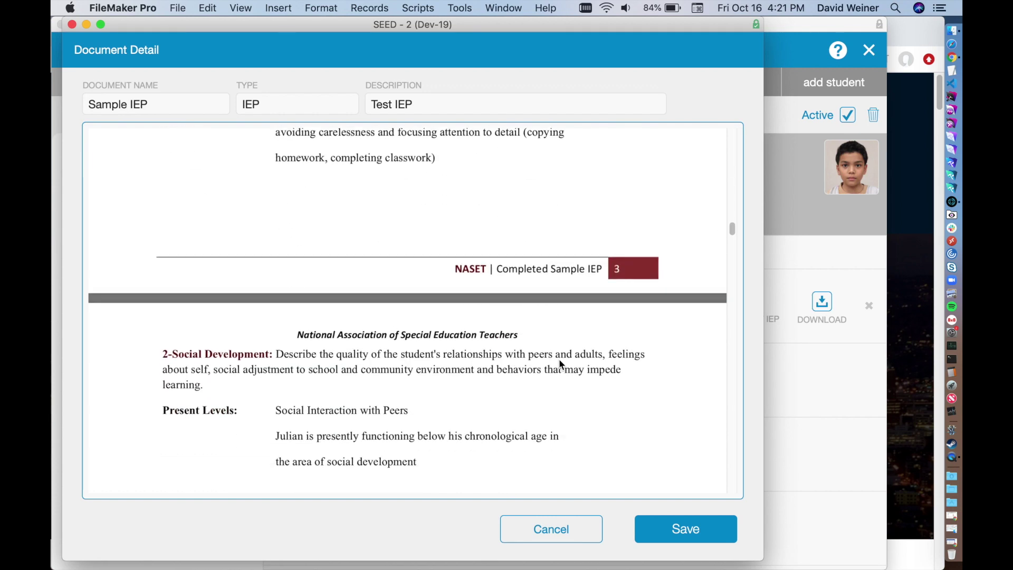
pyautogui.scroll(-20, 560, 364)
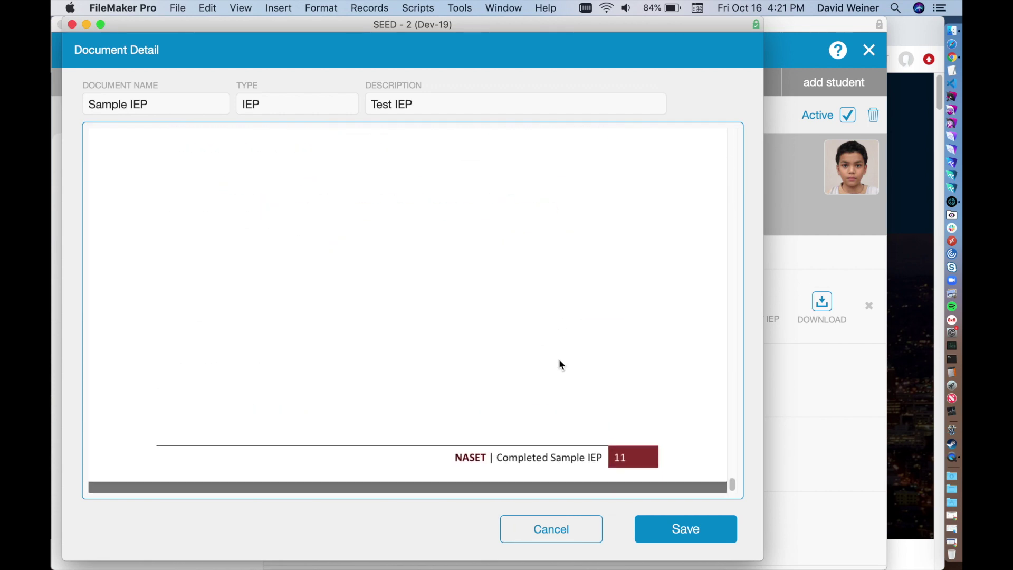
# Bring up the PDF's context menu, dismiss it unchanged, and move to the next record
pyautogui.click(560, 364)
pyautogui.rightClick(560, 364)
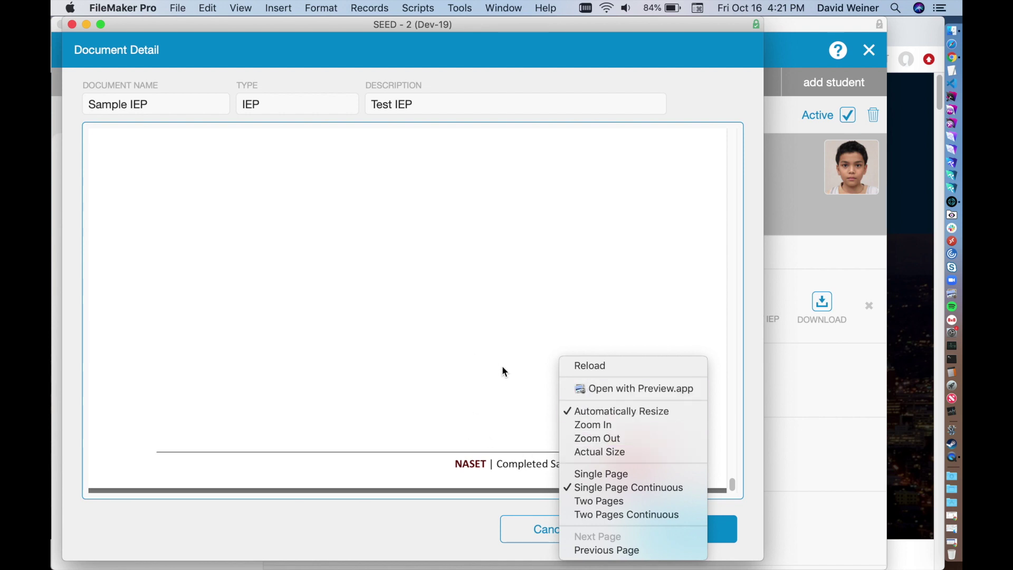
pyautogui.click(424, 369)
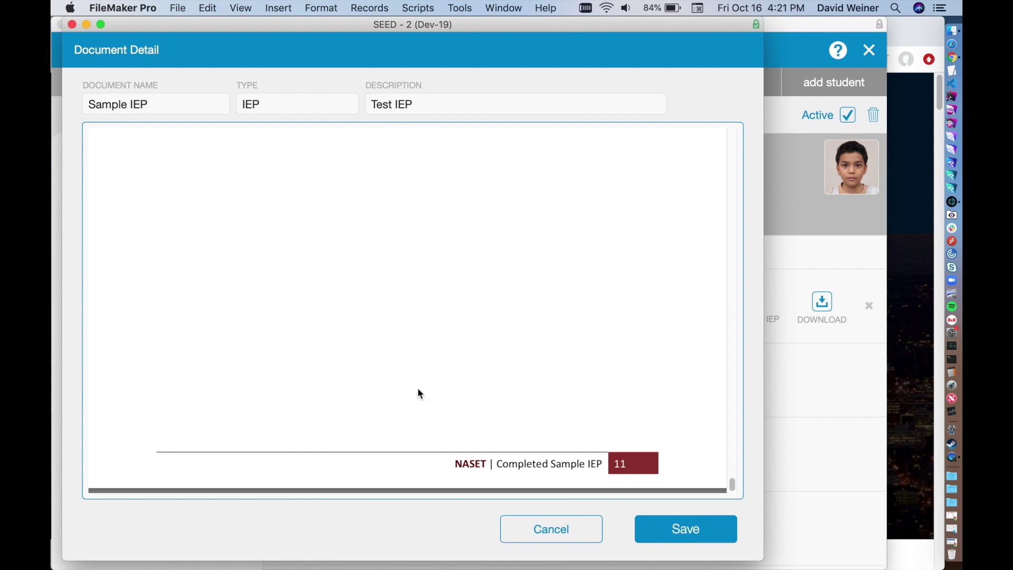
pyautogui.hotkey('ctrl', 'Down')
pyautogui.hotkey('ctrl', 'Down')
# Step forward a record, move the Document Detail window aside, and bring the student record front
pyautogui.hotkey('ctrl', 'Down')
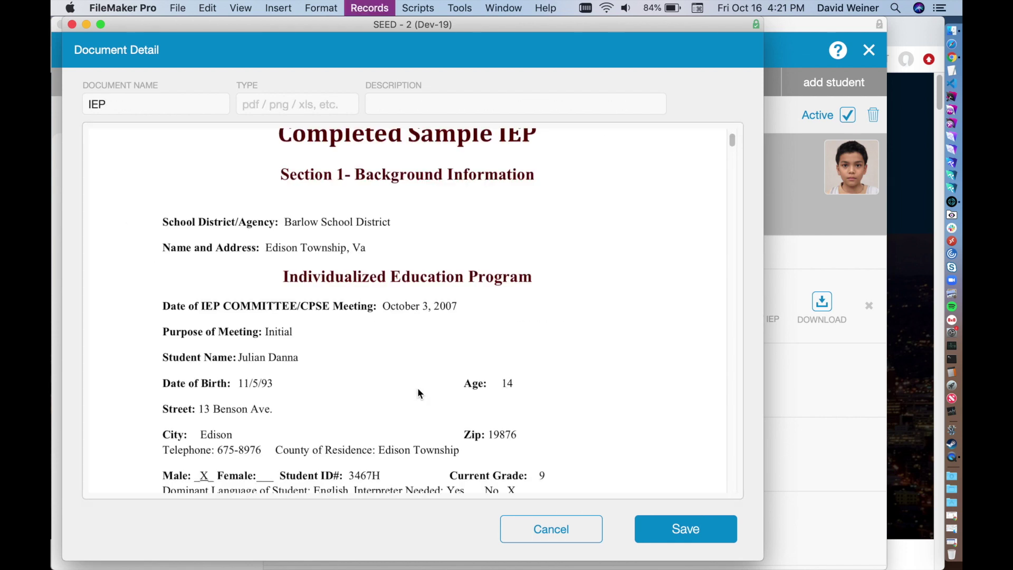
pyautogui.hotkey('ctrl', 'Down')
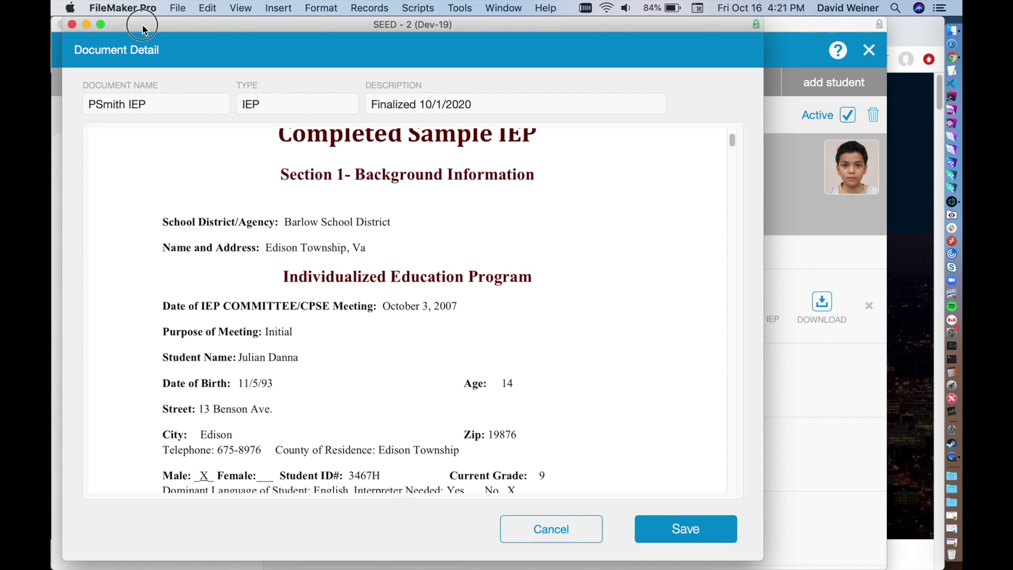
pyautogui.moveTo(142, 29); pyautogui.dragTo(348, 24)
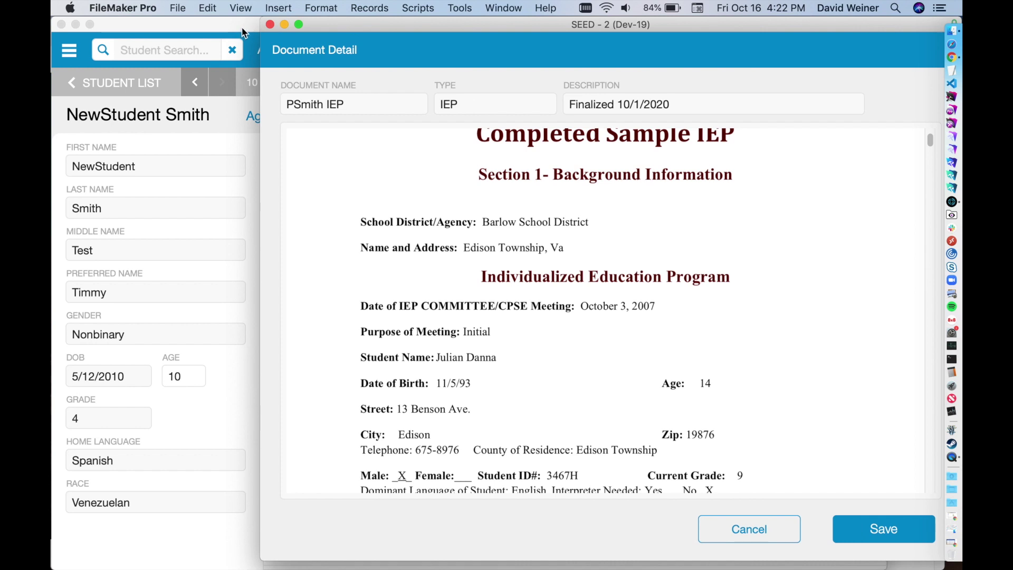
pyautogui.click(234, 23)
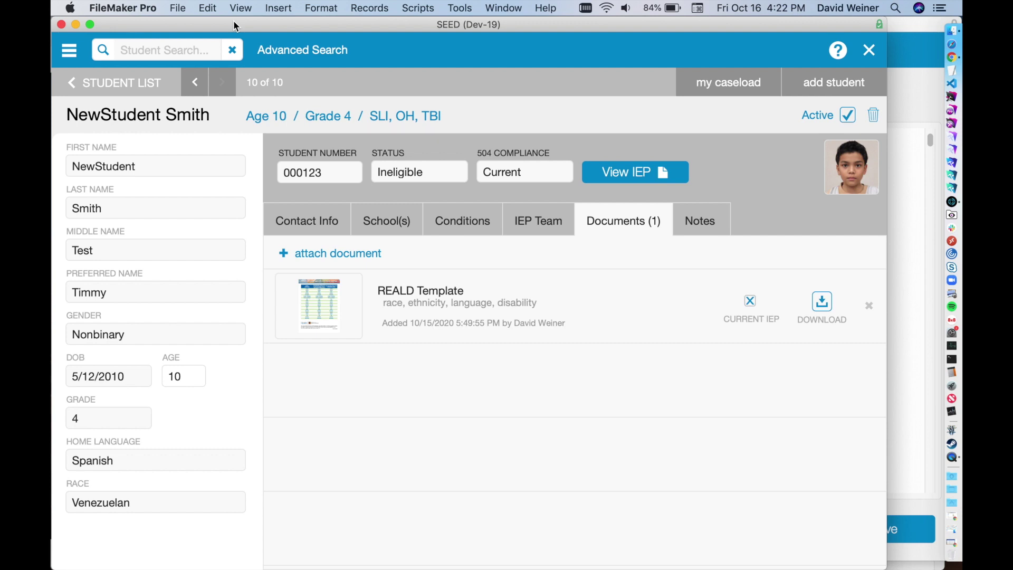
# Switch to Chrome and skim the AppWorks PDF-display article, ending back near its title
pyautogui.press('super+Tab')
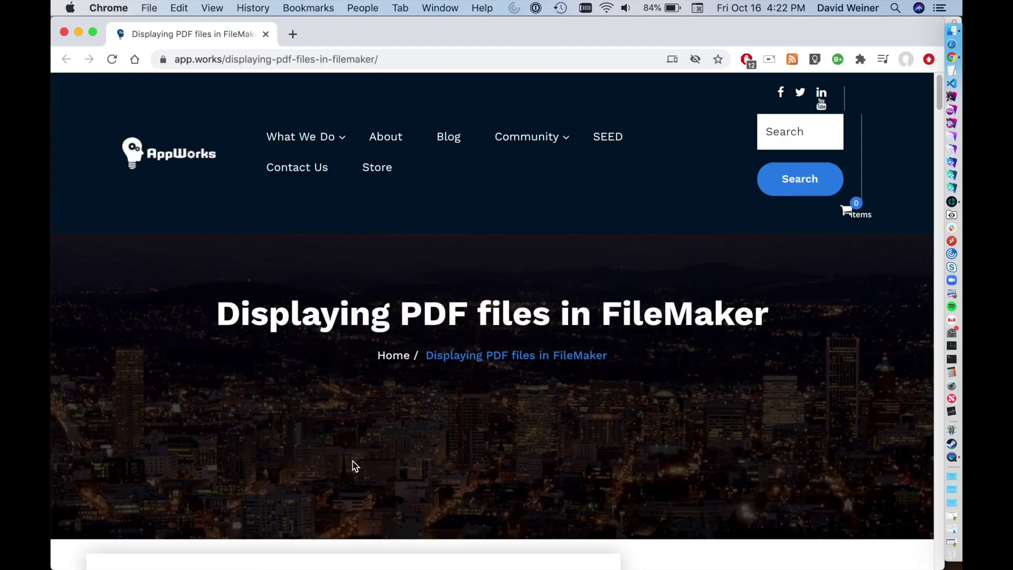
pyautogui.scroll(-5, 352, 463)
pyautogui.scroll(-15, 353, 466)
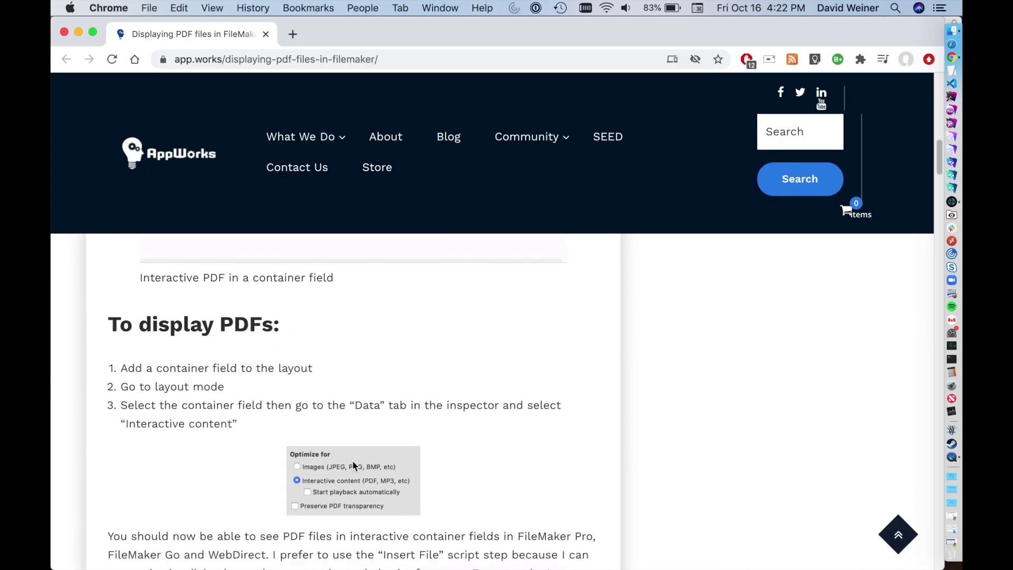
pyautogui.scroll(-15, 353, 465)
pyautogui.scroll(-4, 352, 464)
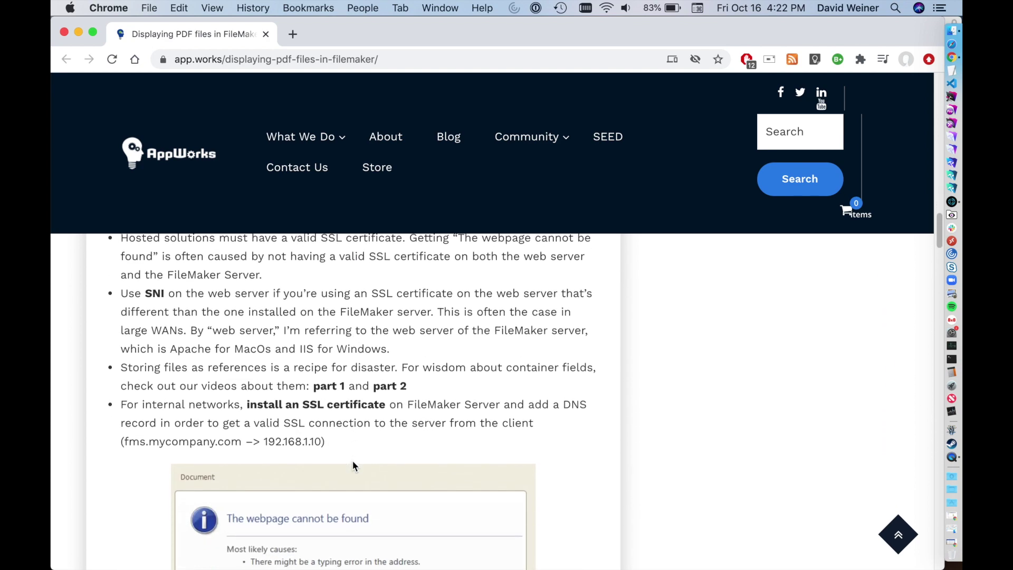
pyautogui.scroll(-4, 594, 509)
pyautogui.scroll(-15, 593, 508)
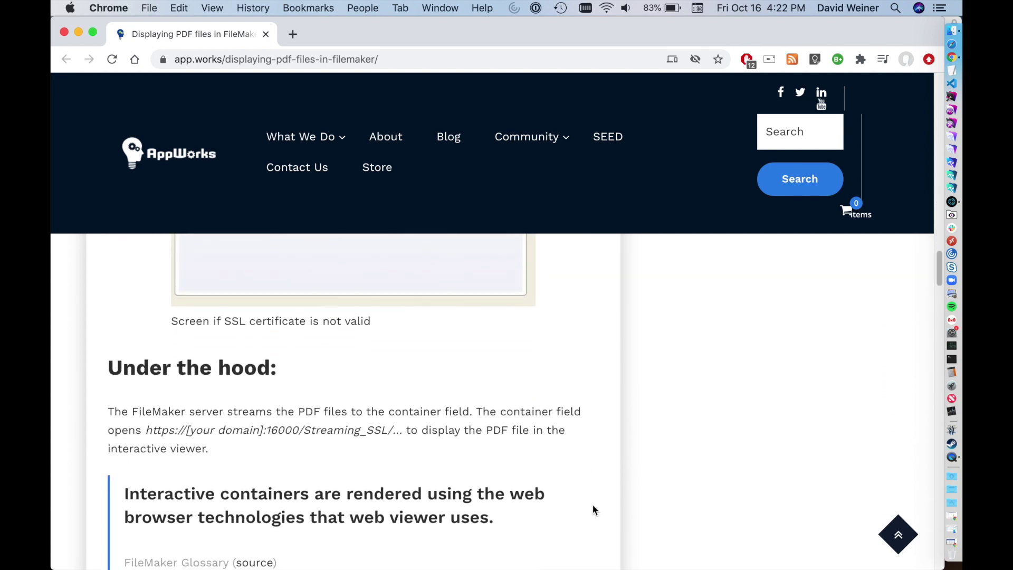
pyautogui.scroll(-15, 593, 510)
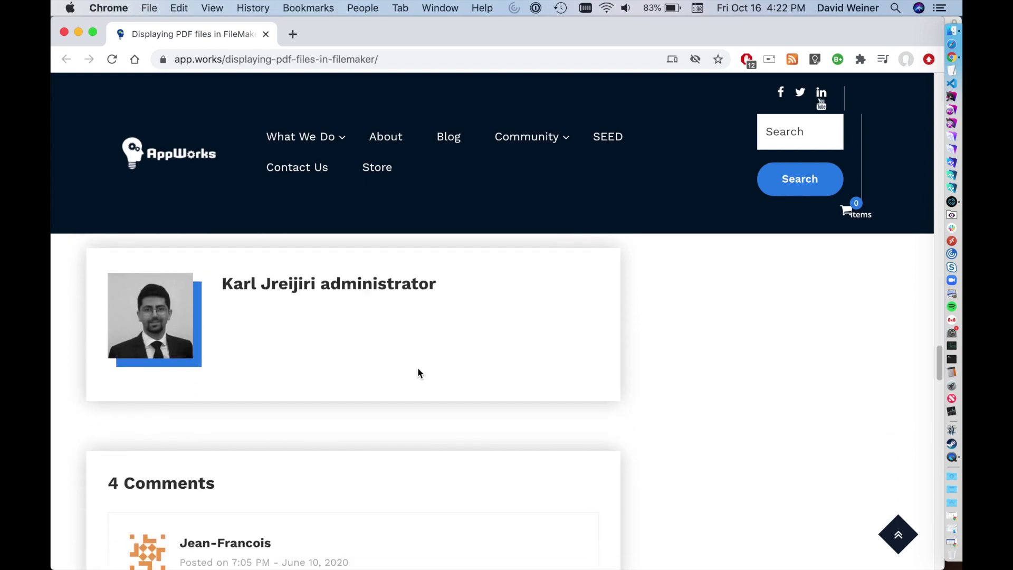
pyautogui.scroll(20, 416, 373)
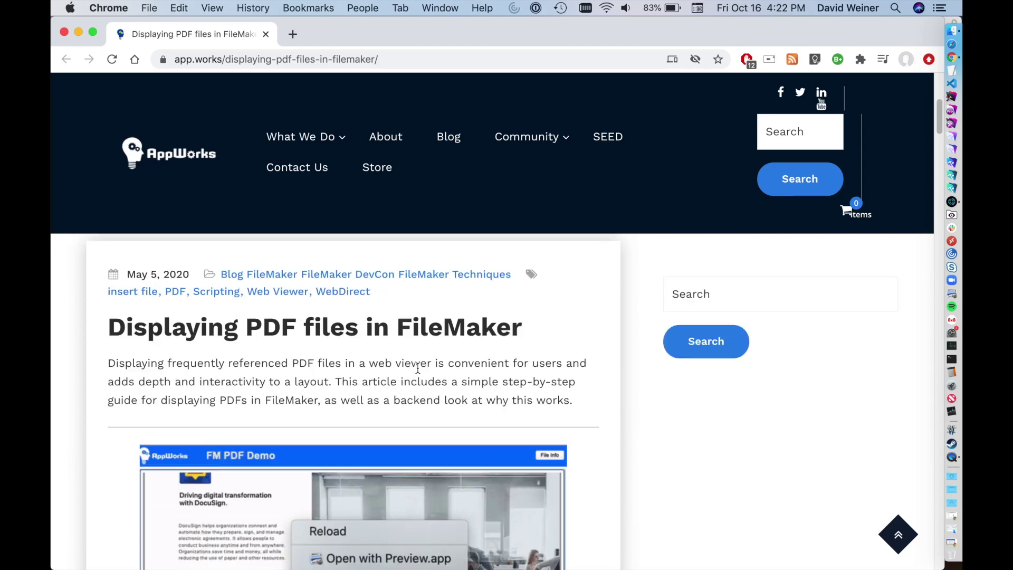